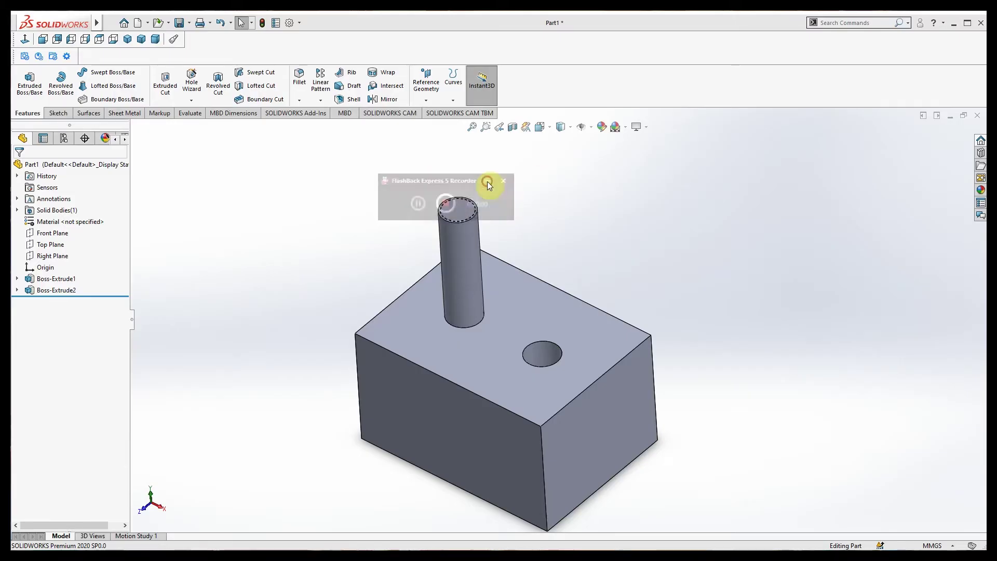
Tilt the block view and expand Boss-Extrude2 to reveal Sketch2 and Cosmetic Thread2.
{"action": "left_click", "coordinate": [487, 181]}
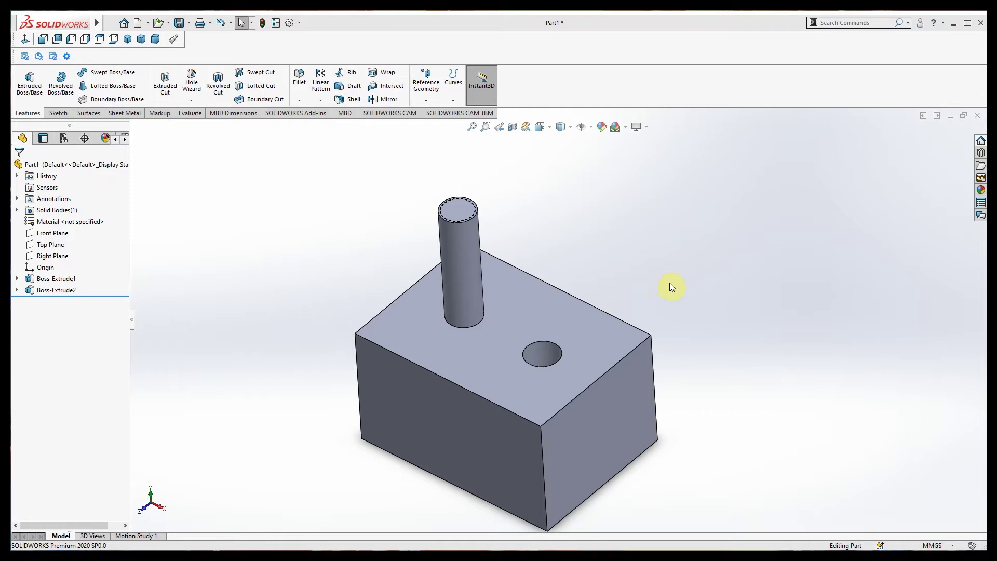
{"action": "middle_click_drag", "start_coordinate": [685, 304], "coordinate": [684, 281]}
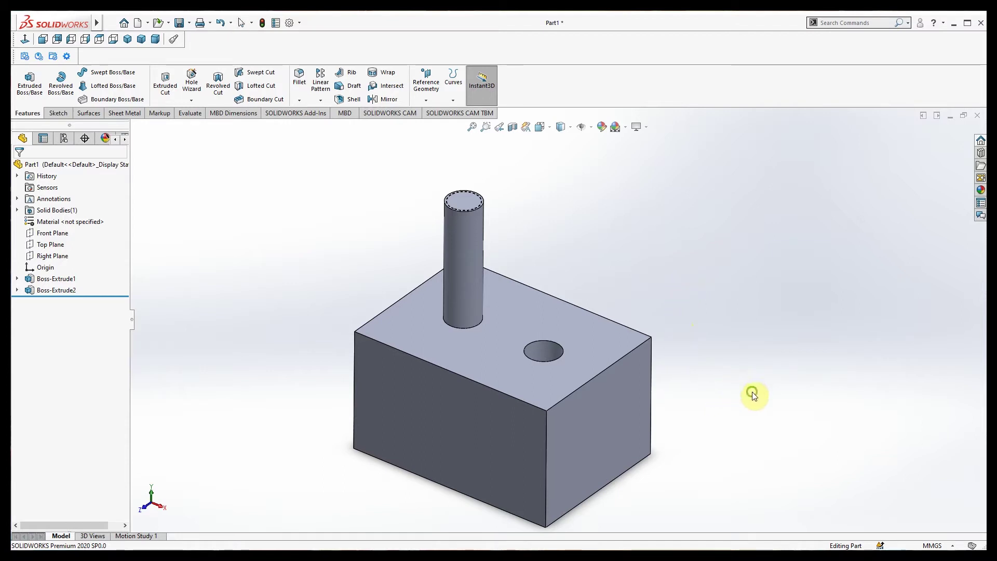
{"action": "middle_click_drag", "start_coordinate": [748, 387], "coordinate": [738, 378]}
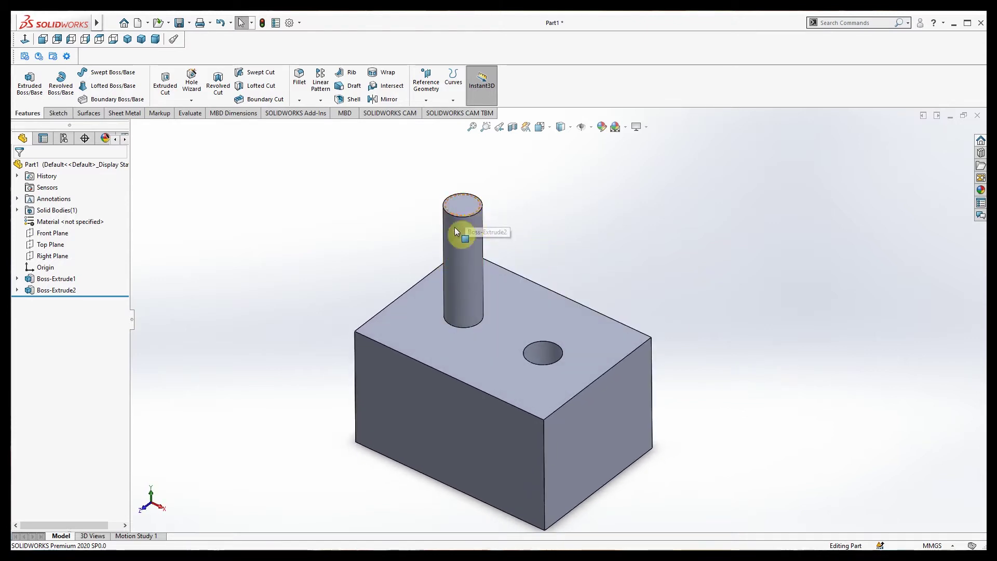
{"action": "left_click", "coordinate": [18, 290]}
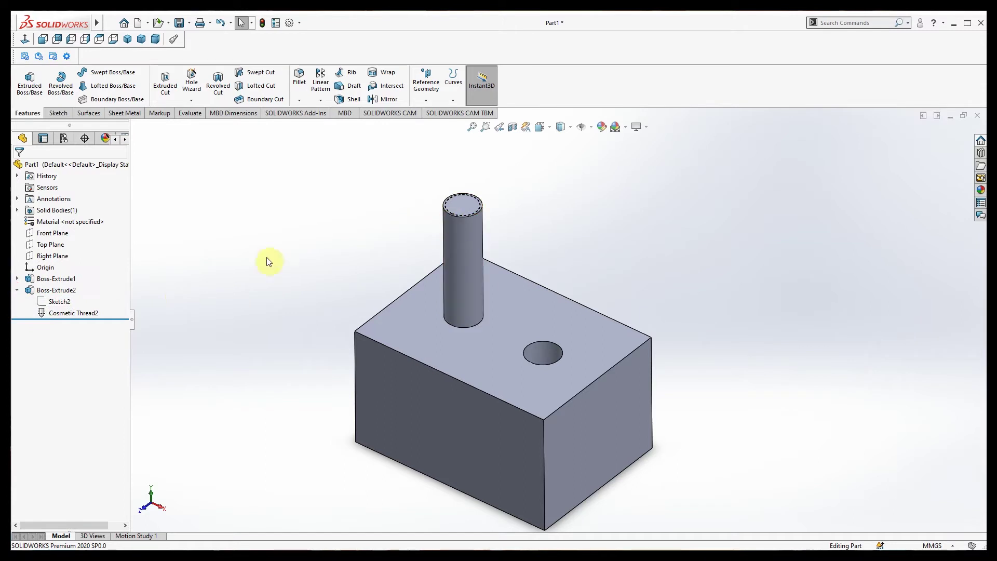
Select Cosmetic Thread2 and the shaft's cylindrical face to inspect the existing thread.
{"action": "left_click", "coordinate": [73, 312]}
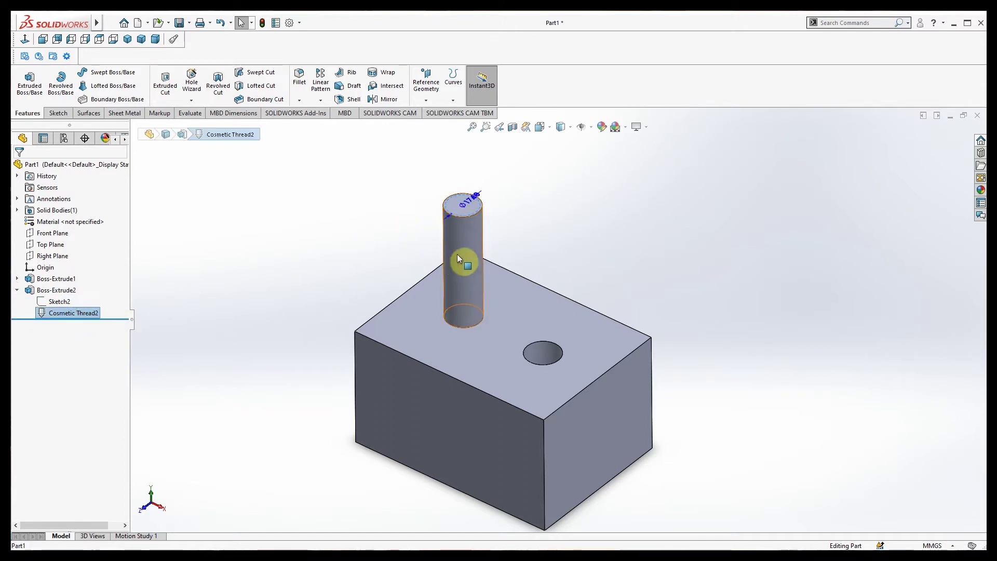
{"action": "left_click", "coordinate": [364, 231]}
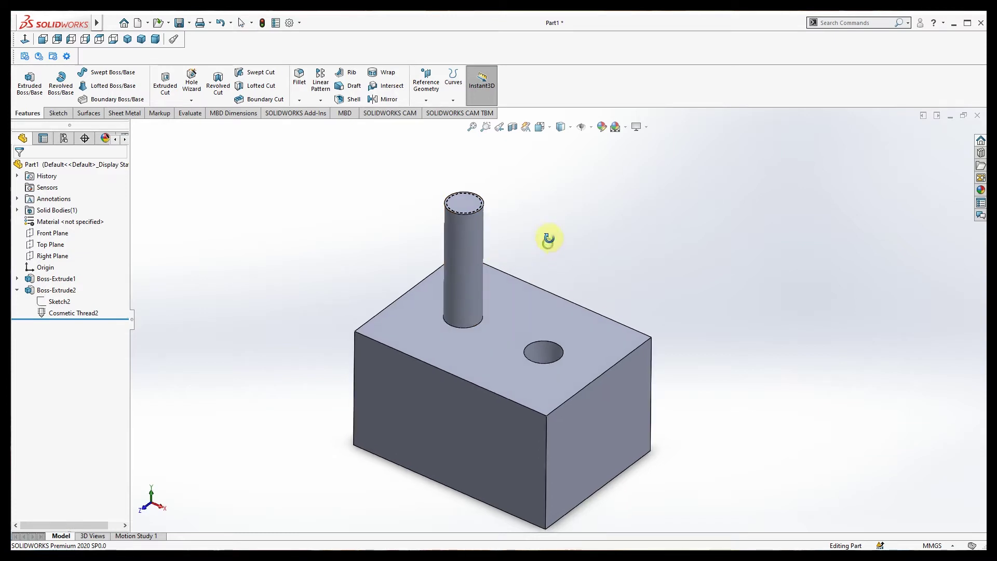
{"action": "scroll", "coordinate": [490, 216], "scroll_direction": "down", "scroll_amount": 2}
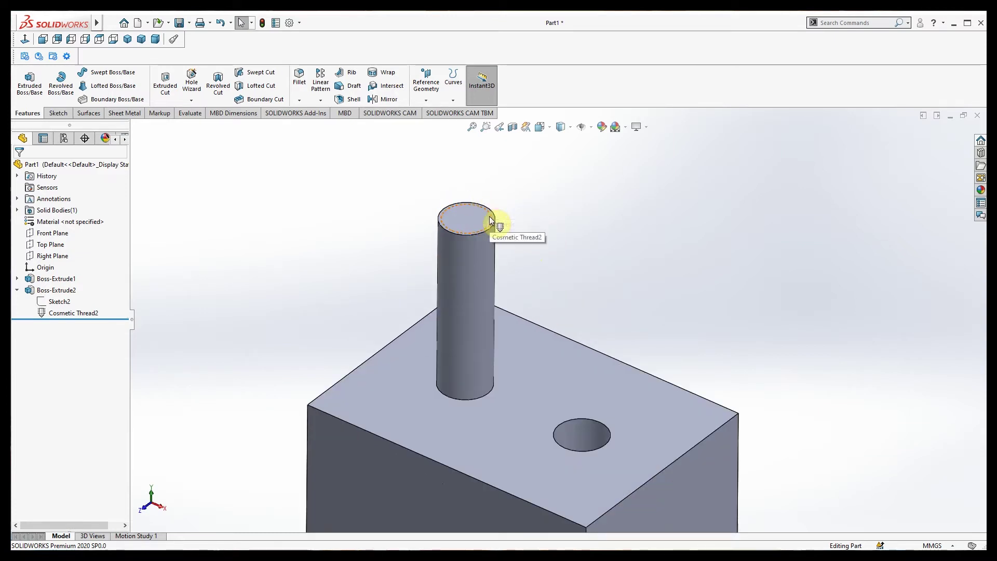
{"action": "left_click", "coordinate": [491, 217]}
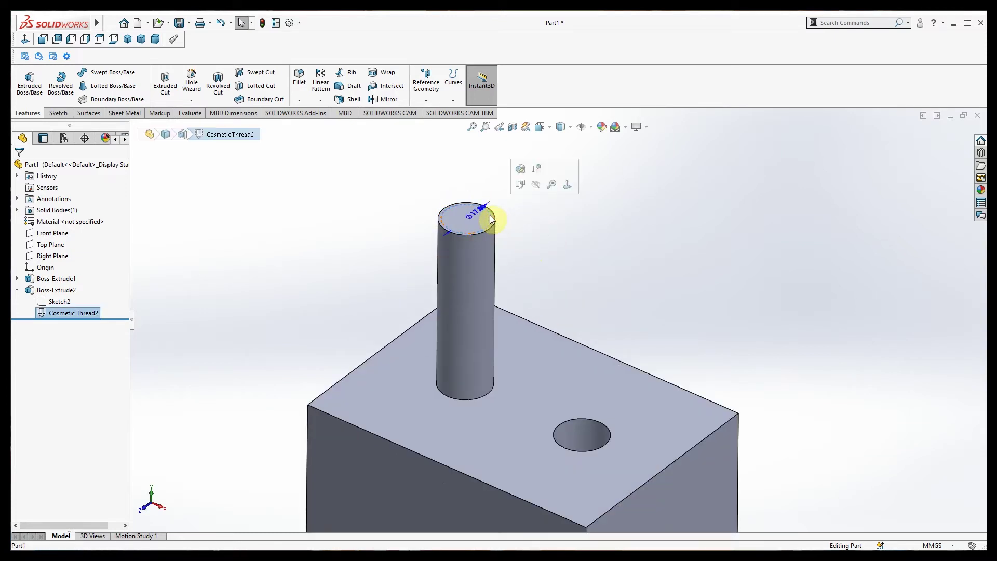
{"action": "left_click", "coordinate": [485, 275]}
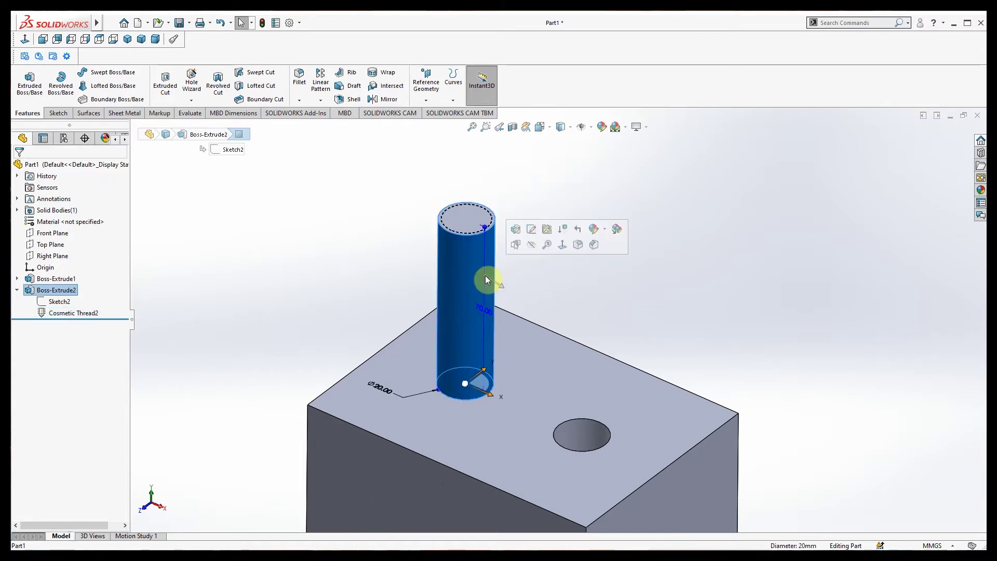
{"action": "left_click", "coordinate": [595, 291]}
{"action": "scroll", "coordinate": [581, 285], "scroll_direction": "up", "scroll_amount": 2}
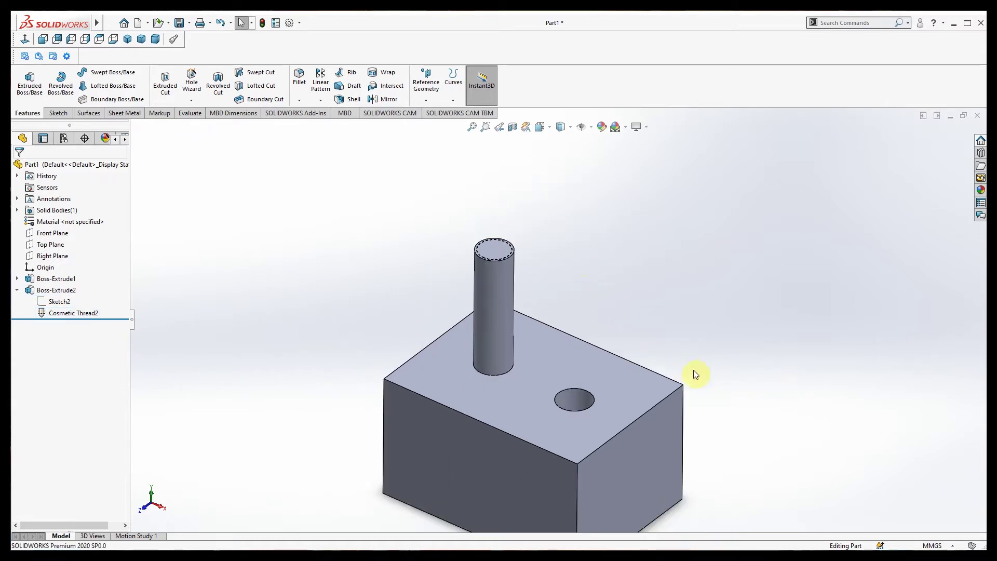
{"action": "scroll", "coordinate": [719, 411], "scroll_direction": "down", "scroll_amount": 1}
{"action": "scroll", "coordinate": [654, 459], "scroll_direction": "down", "scroll_amount": 2}
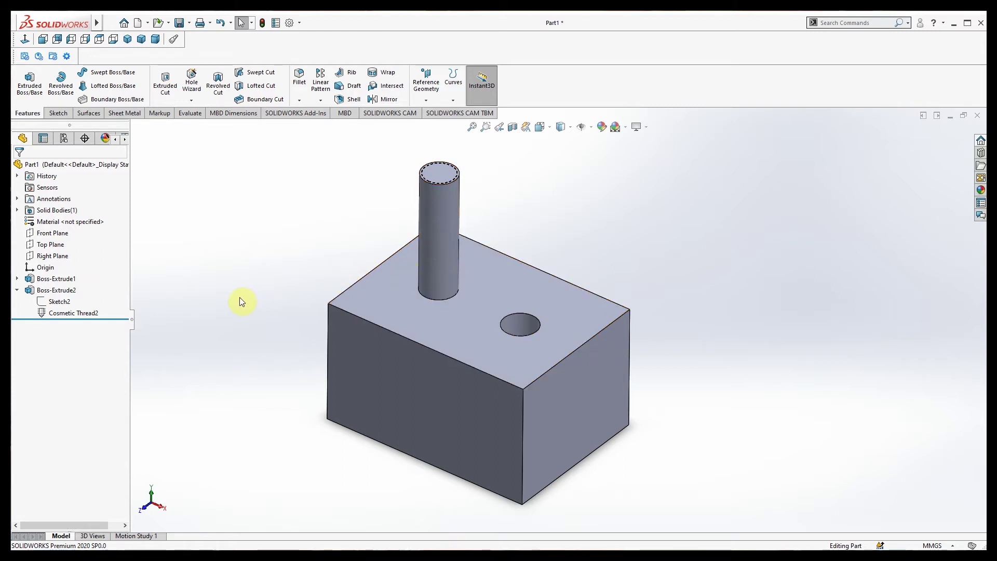
{"action": "left_click", "coordinate": [69, 312]}
Delete Cosmetic Thread2 from the tree and confirm the deletion.
{"action": "right_click", "coordinate": [69, 312]}
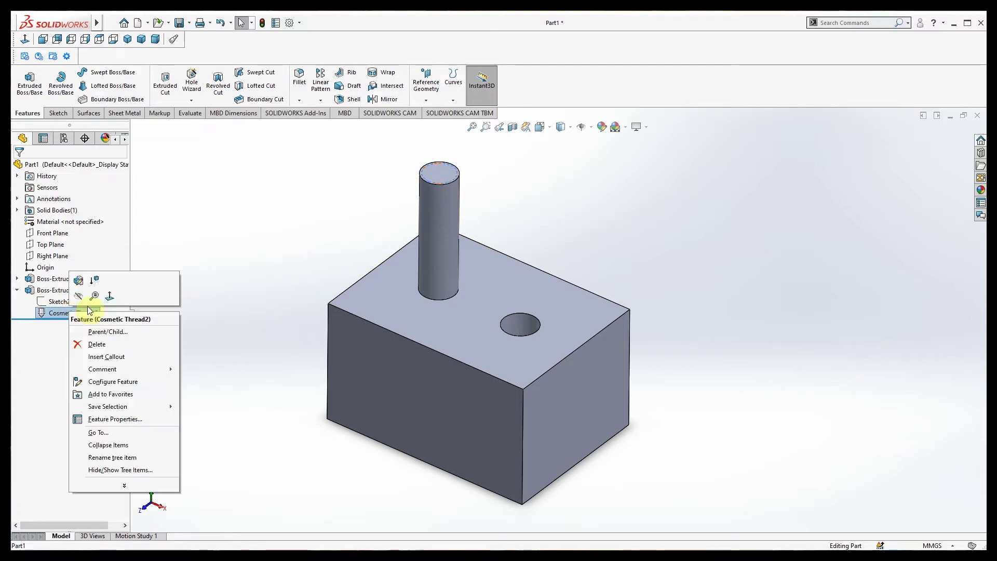
{"action": "left_click", "coordinate": [111, 345]}
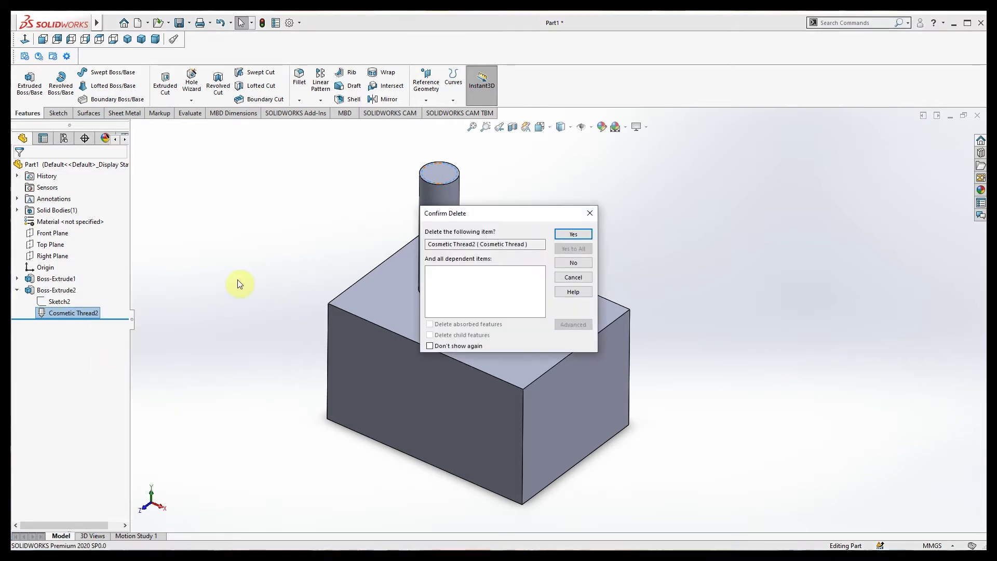
{"action": "left_click", "coordinate": [566, 243]}
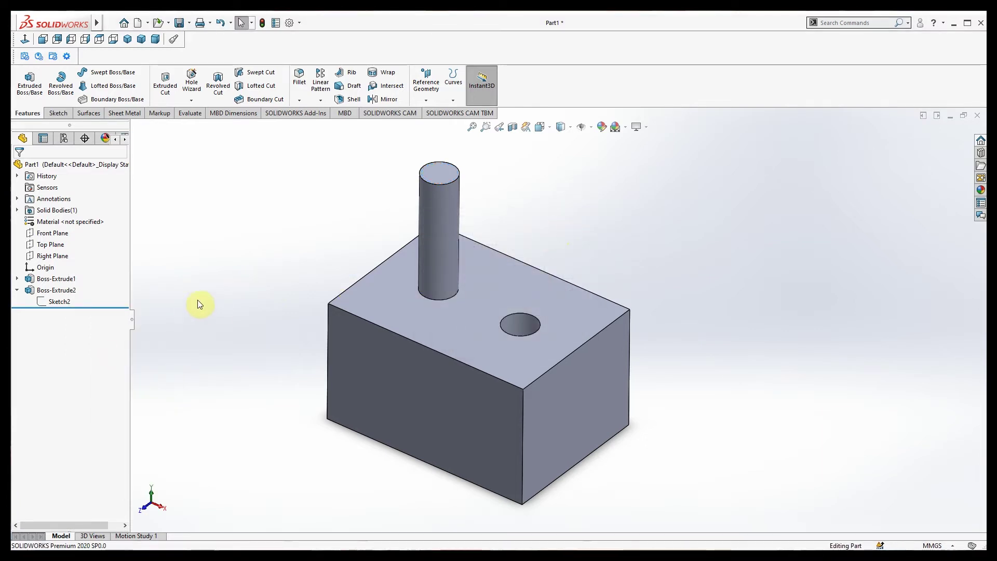
Look for Cosmetic Thread under Insert > Annotations, then search commands for 'cos'.
{"action": "left_click", "coordinate": [96, 23]}
{"action": "left_click", "coordinate": [129, 22]}
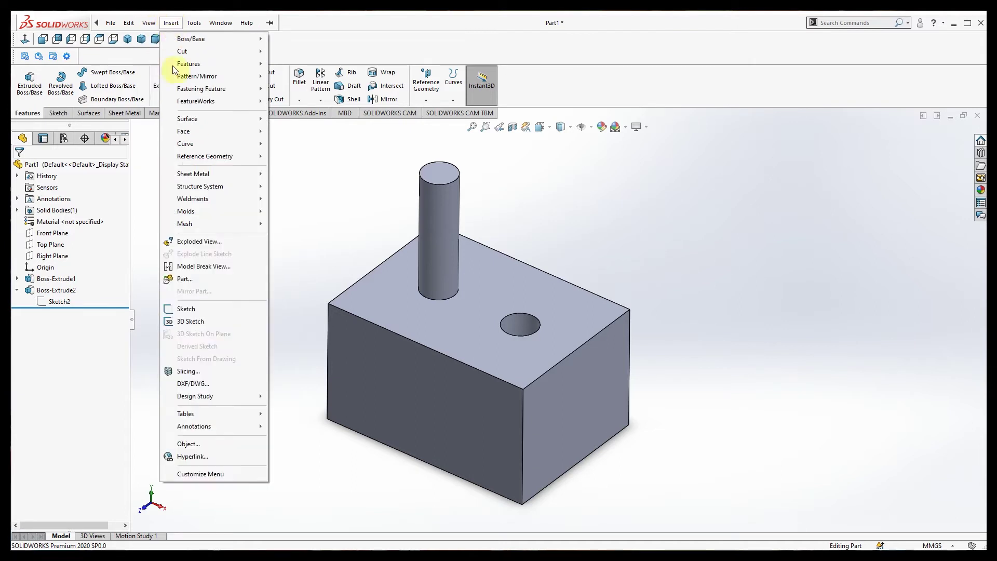
{"action": "mouse_move", "coordinate": [194, 427]}
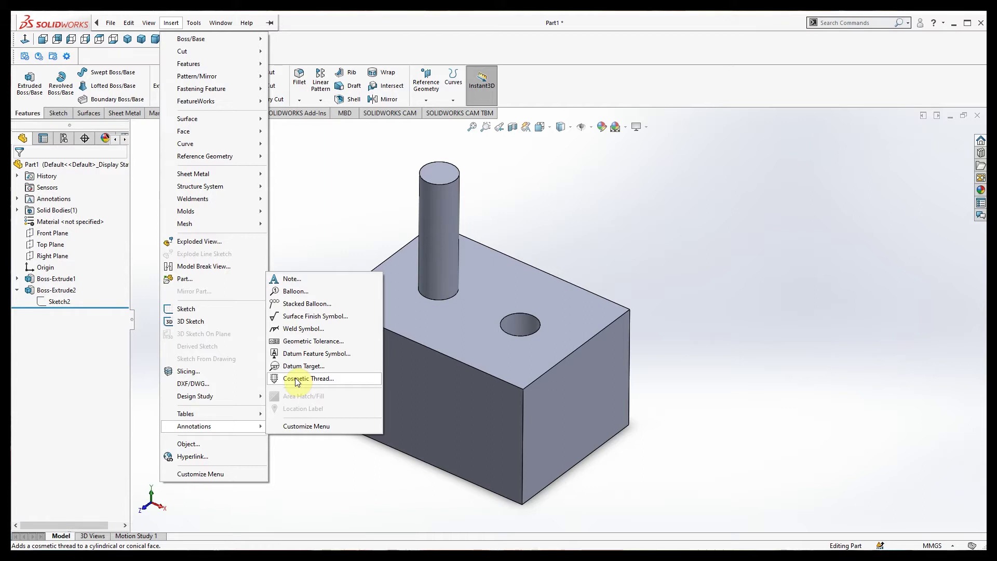
{"action": "left_click", "coordinate": [838, 22]}
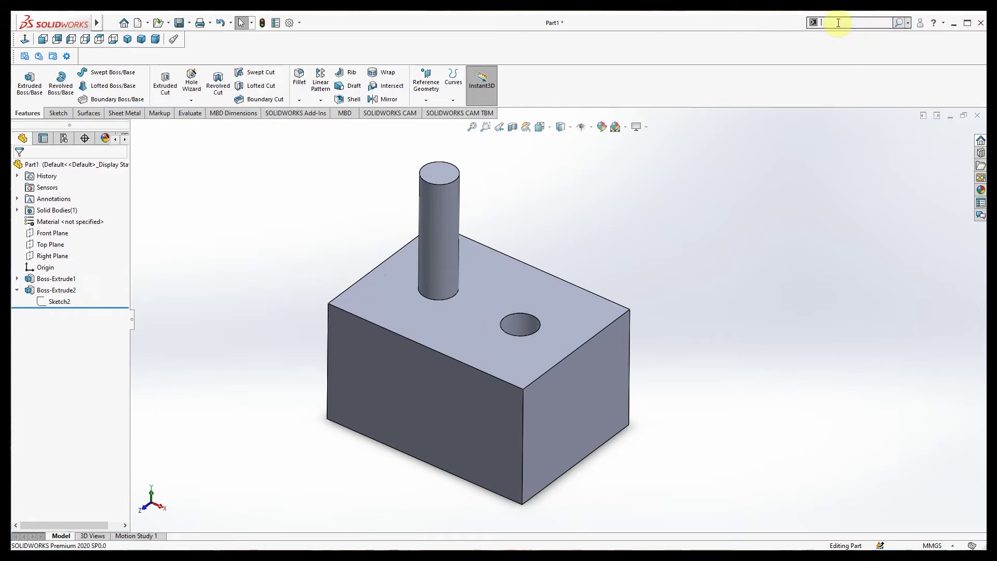
{"action": "type", "text": "cos"}
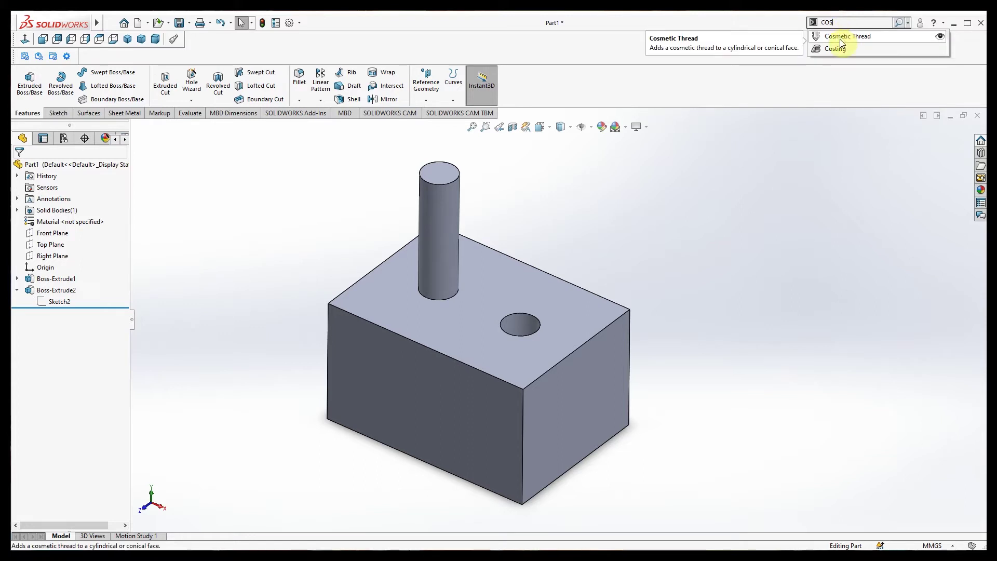
Add Cosmetic Thread3, an M8x1.25 thread, on the shaft's top circular edge.
{"action": "left_click", "coordinate": [840, 39]}
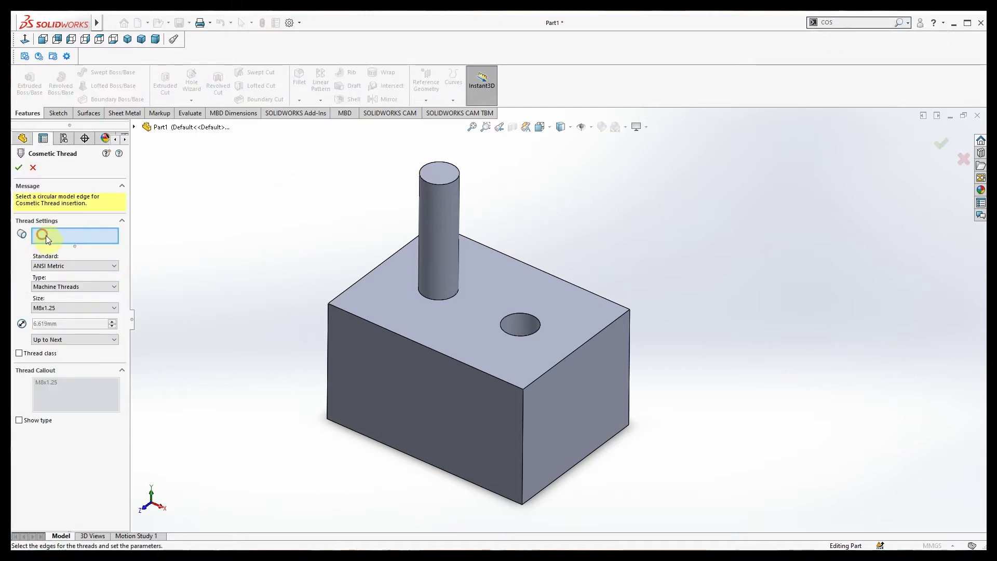
{"action": "left_click", "coordinate": [423, 178]}
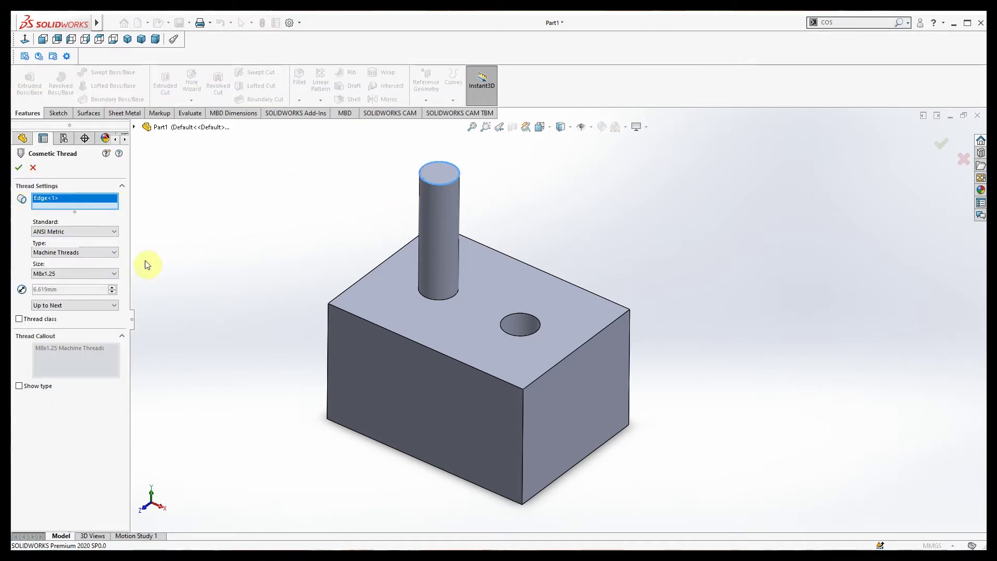
{"action": "left_click", "coordinate": [84, 273]}
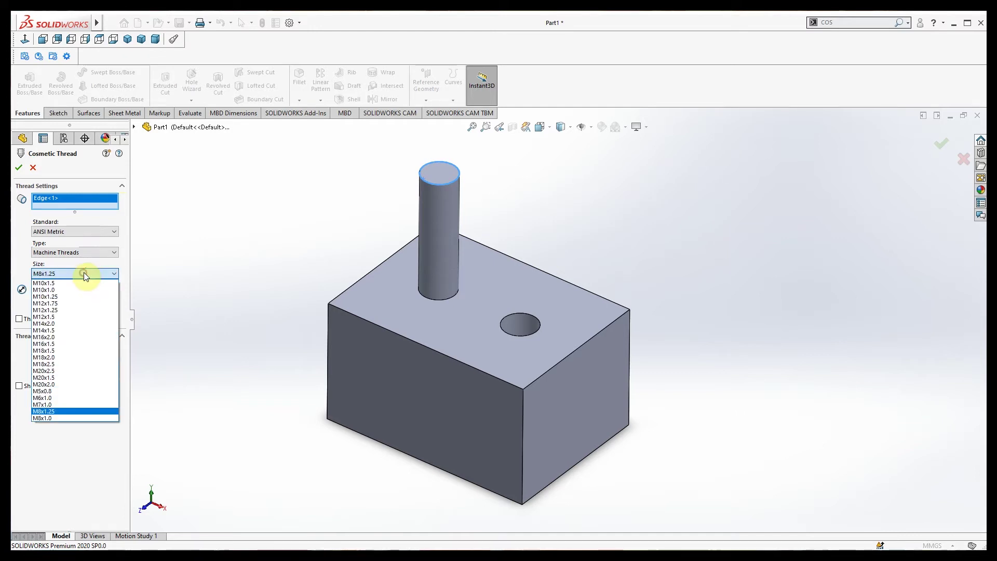
{"action": "left_click", "coordinate": [56, 412]}
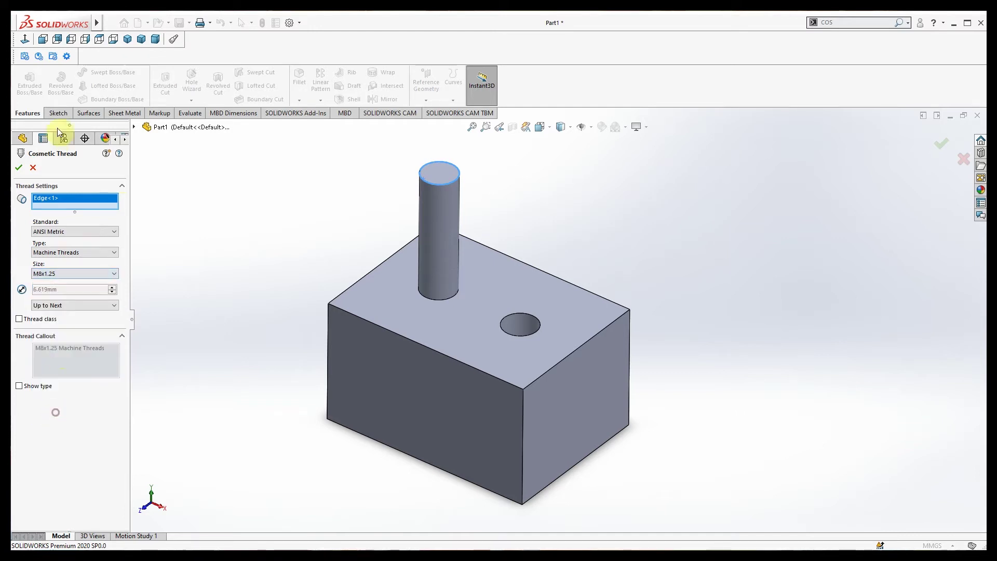
{"action": "left_click", "coordinate": [18, 170]}
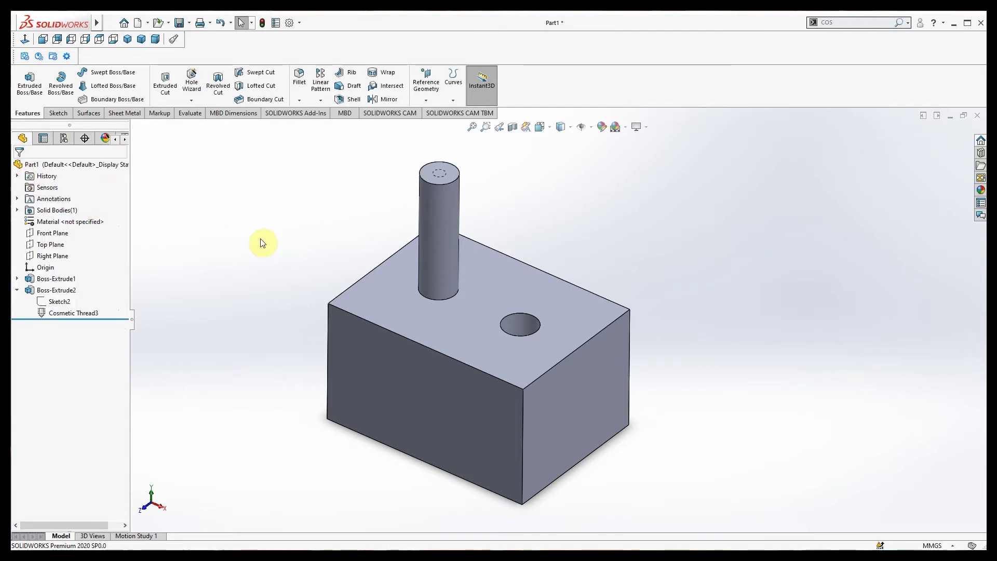
Edit Cosmetic Thread3 to change its size to M20x2.0.
{"action": "left_click", "coordinate": [88, 315]}
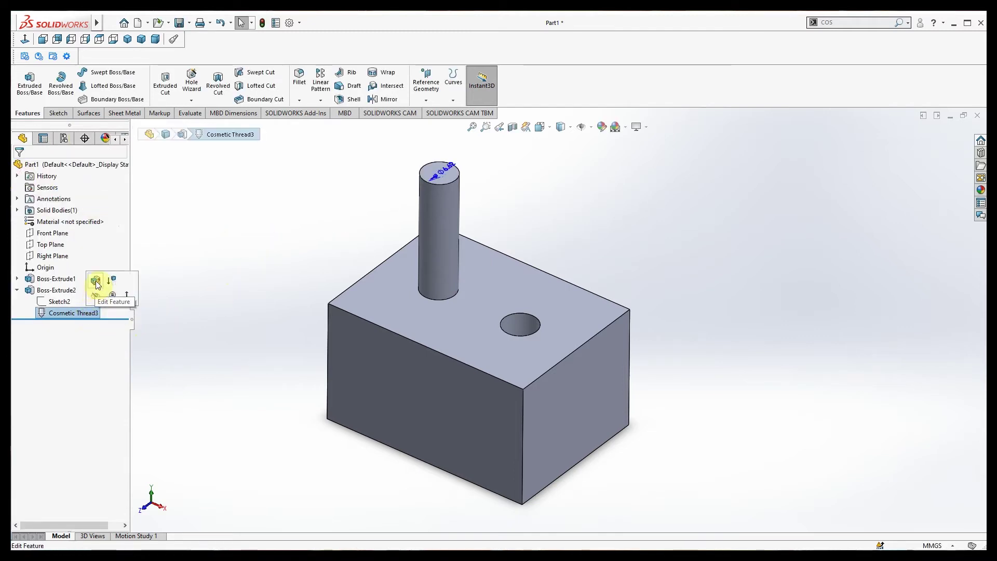
{"action": "left_click", "coordinate": [93, 280]}
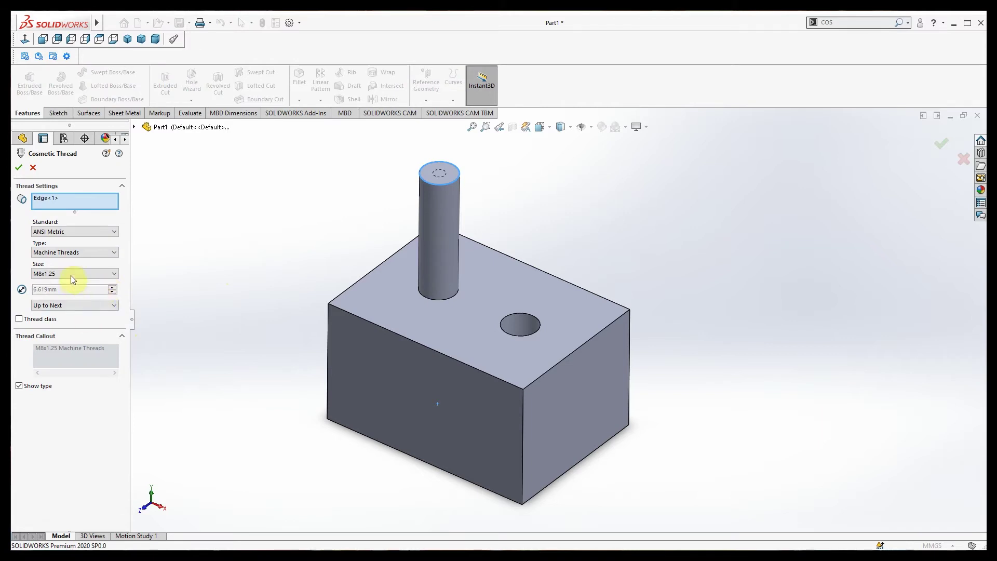
{"action": "left_click", "coordinate": [73, 274]}
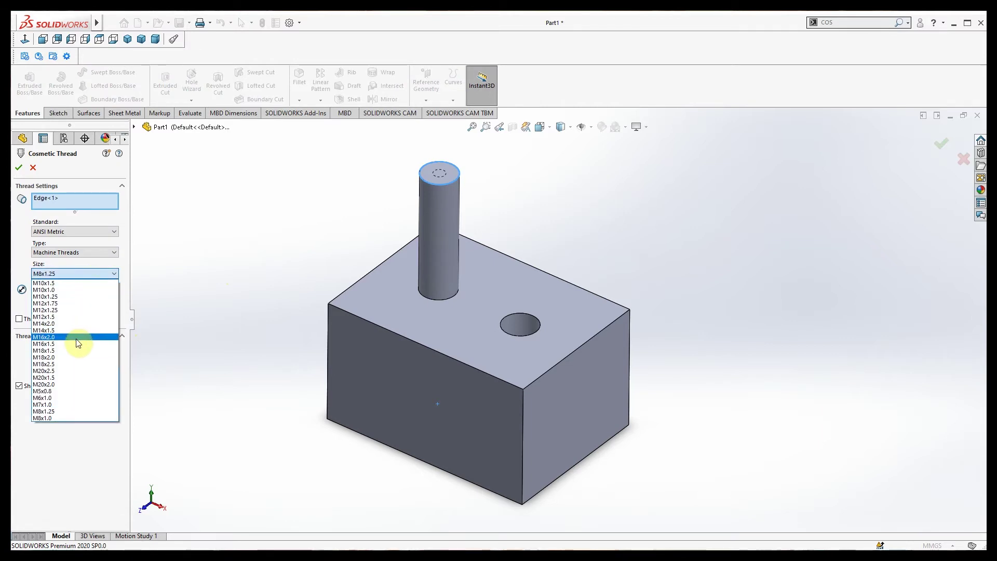
{"action": "left_click", "coordinate": [58, 384]}
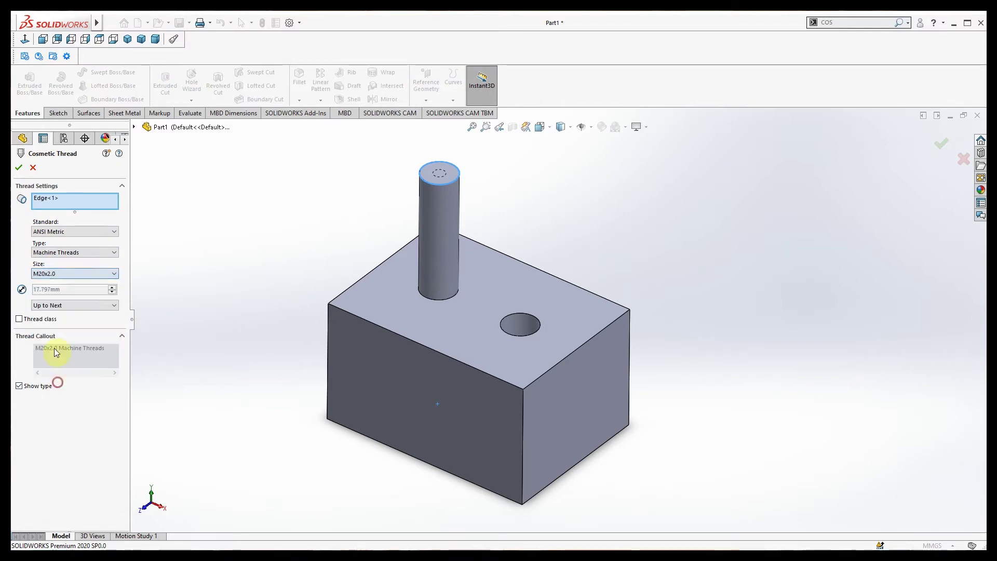
{"action": "left_click", "coordinate": [18, 167]}
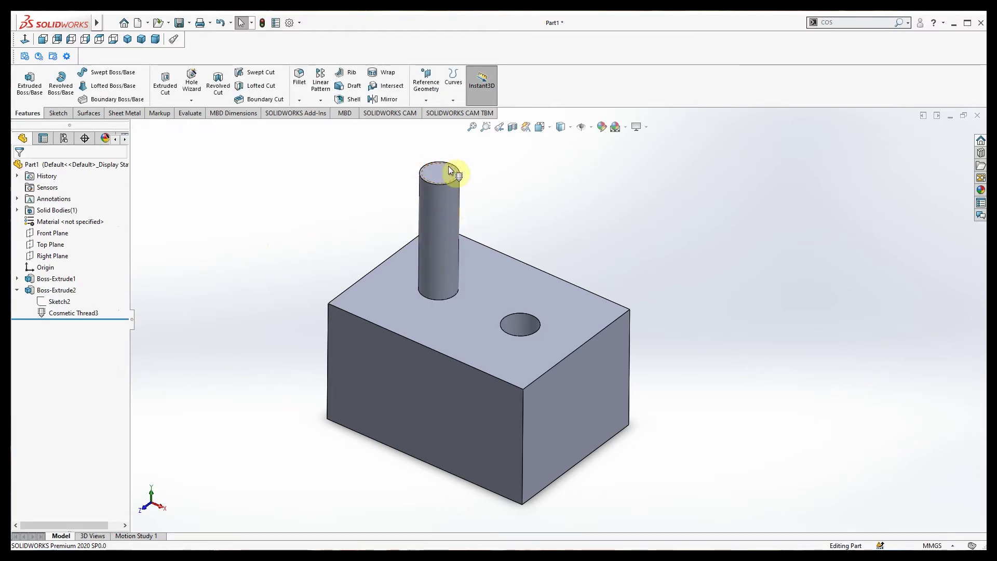
Select and deselect the shaft cylinder to inspect its M20x2.0 thread.
{"action": "left_click", "coordinate": [430, 220]}
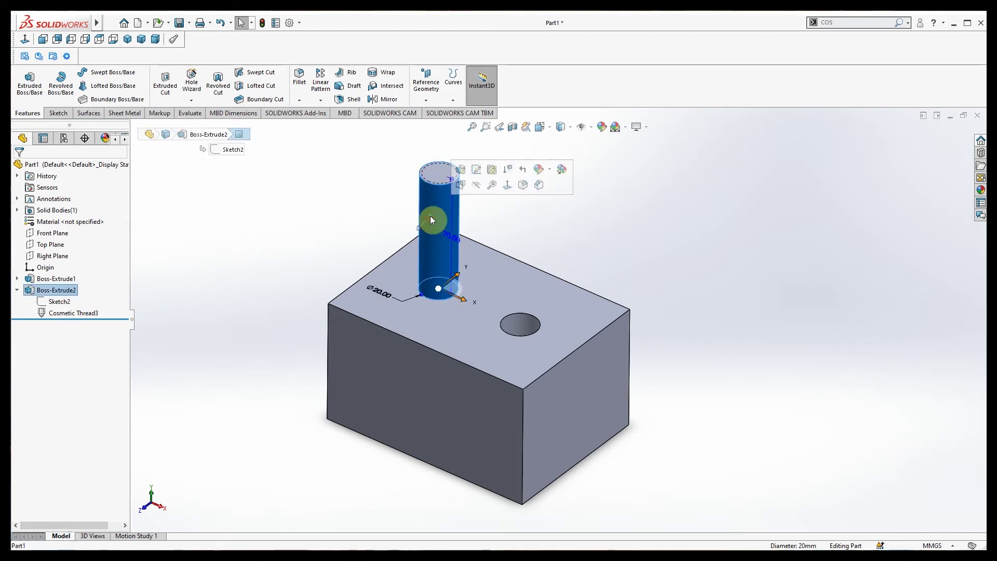
{"action": "left_click", "coordinate": [360, 209]}
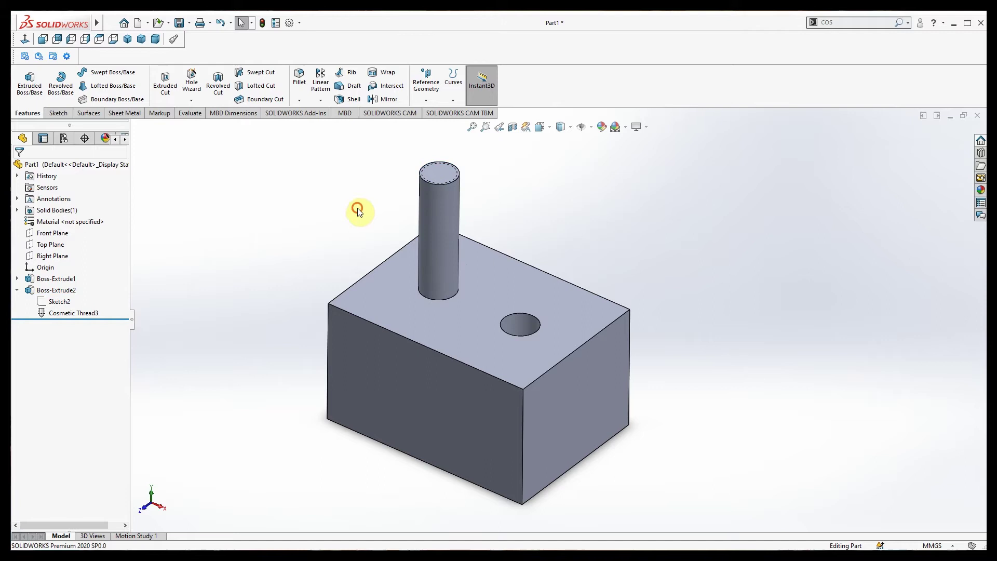
{"action": "left_click", "coordinate": [430, 207]}
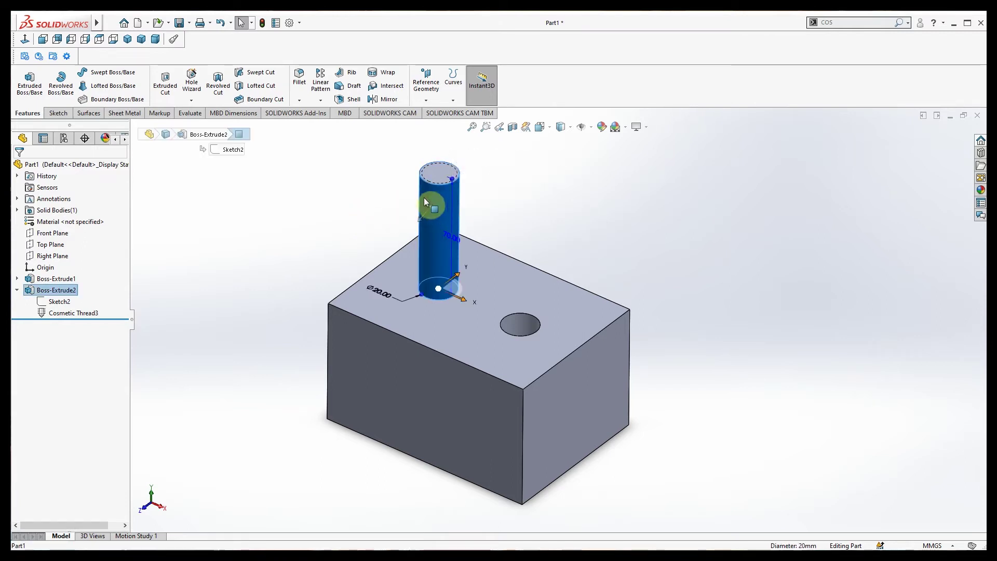
{"action": "left_click", "coordinate": [343, 195]}
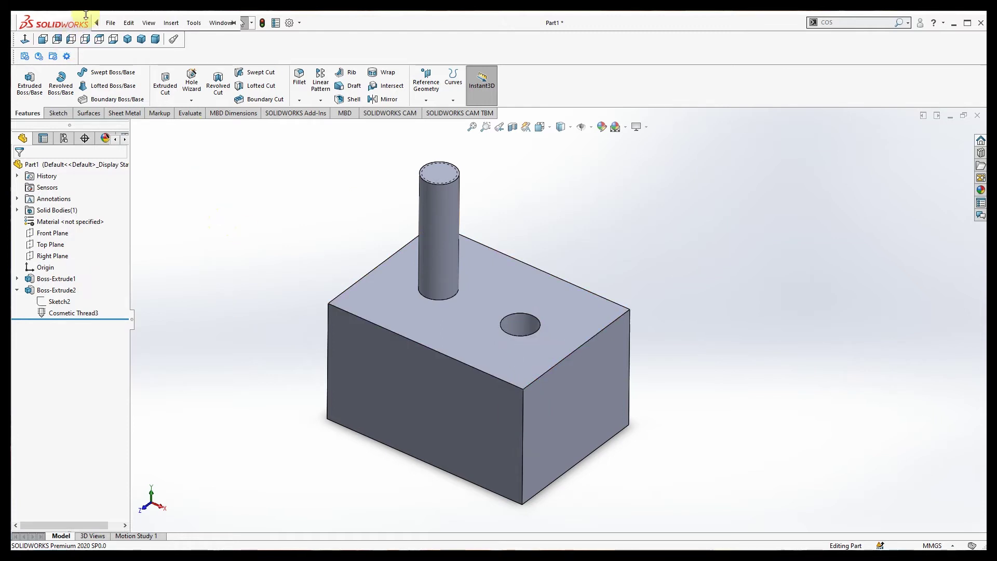
Add an M22x1.5 cosmetic thread on the hole's circular rim.
{"action": "left_click", "coordinate": [148, 22]}
{"action": "mouse_move", "coordinate": [194, 426]}
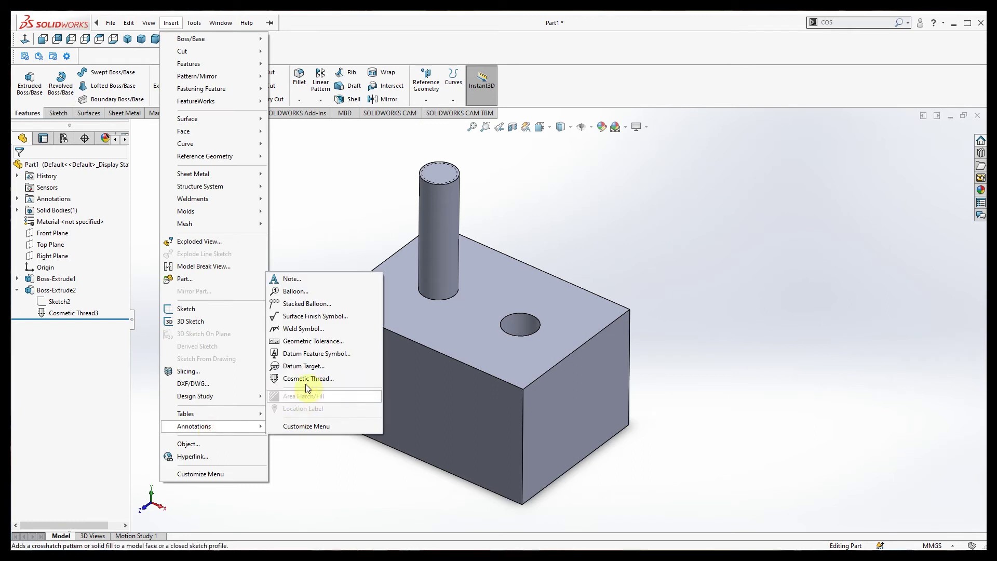
{"action": "left_click", "coordinate": [305, 378]}
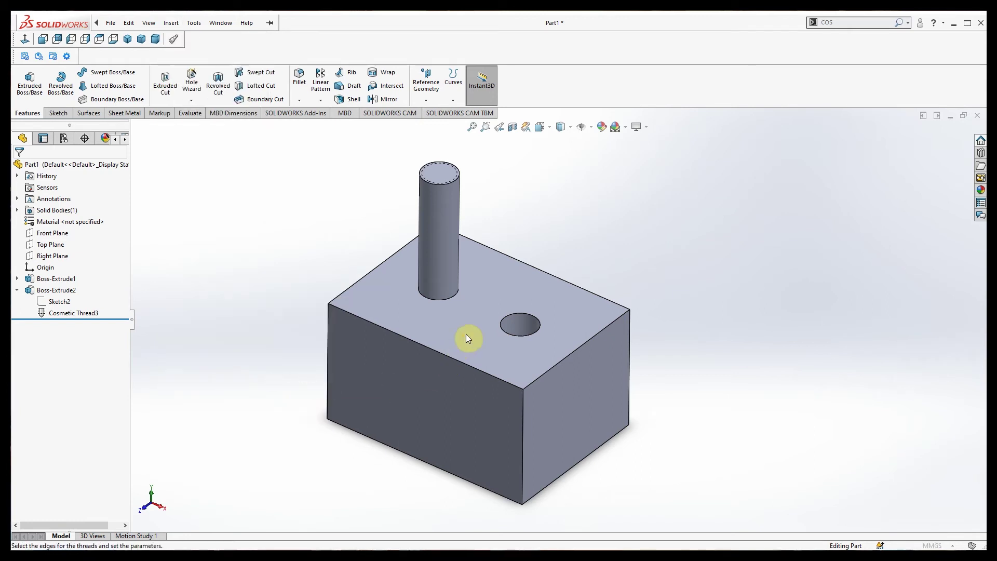
{"action": "left_click", "coordinate": [506, 317]}
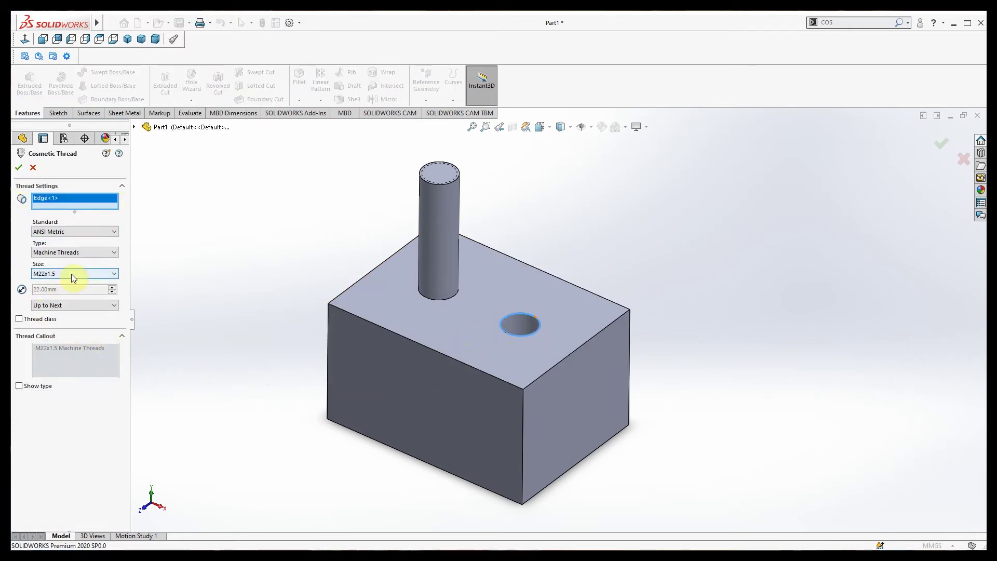
{"action": "left_click", "coordinate": [72, 274]}
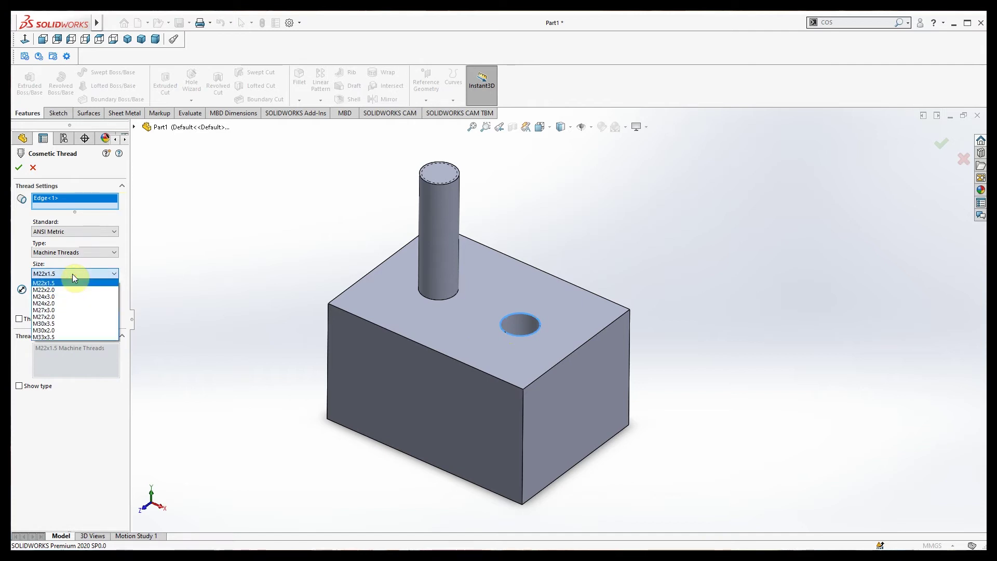
{"action": "left_click", "coordinate": [72, 274]}
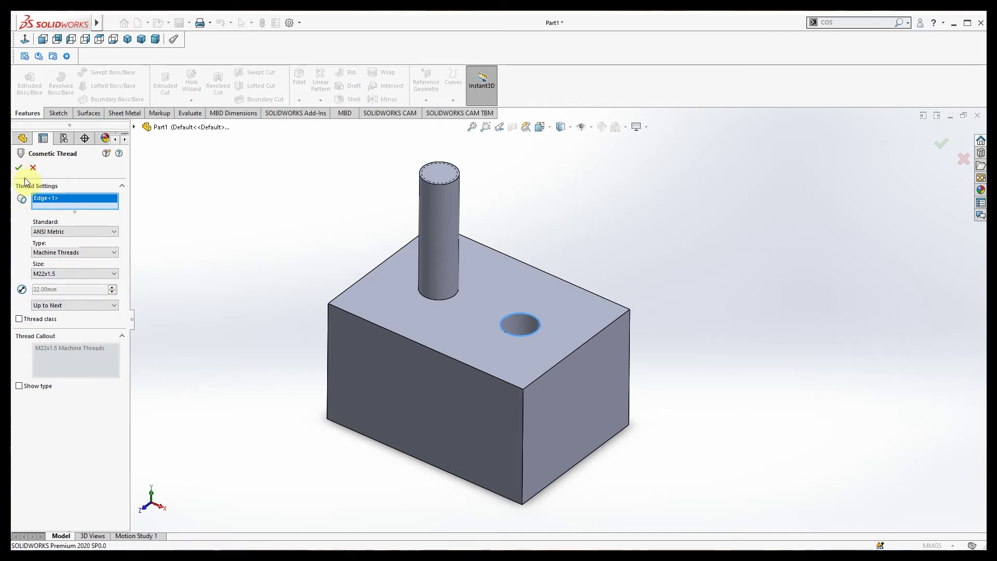
{"action": "left_click", "coordinate": [19, 167]}
Select the shaft cylinder and clear the selection to check the threads.
{"action": "left_click", "coordinate": [432, 224]}
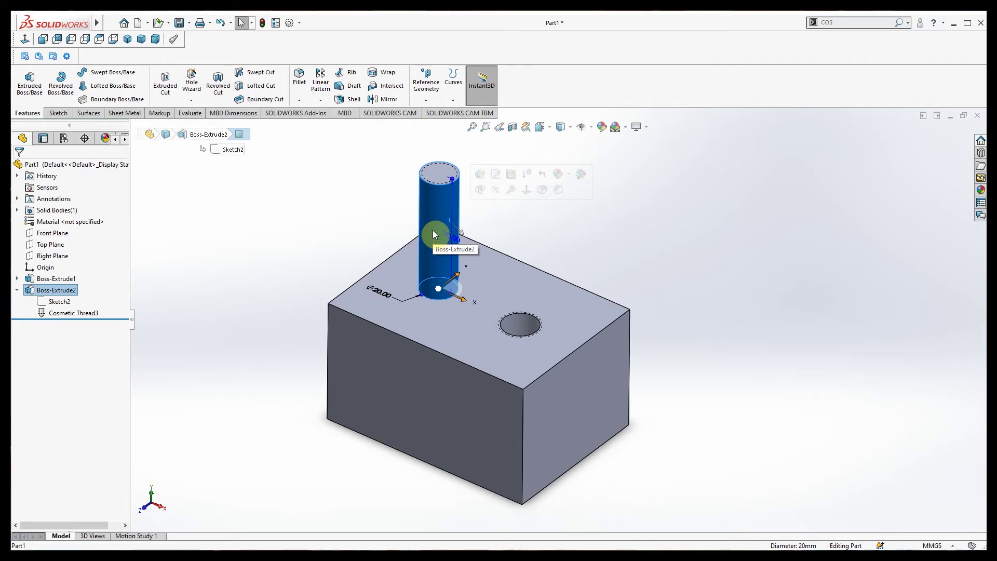
{"action": "left_click", "coordinate": [350, 231]}
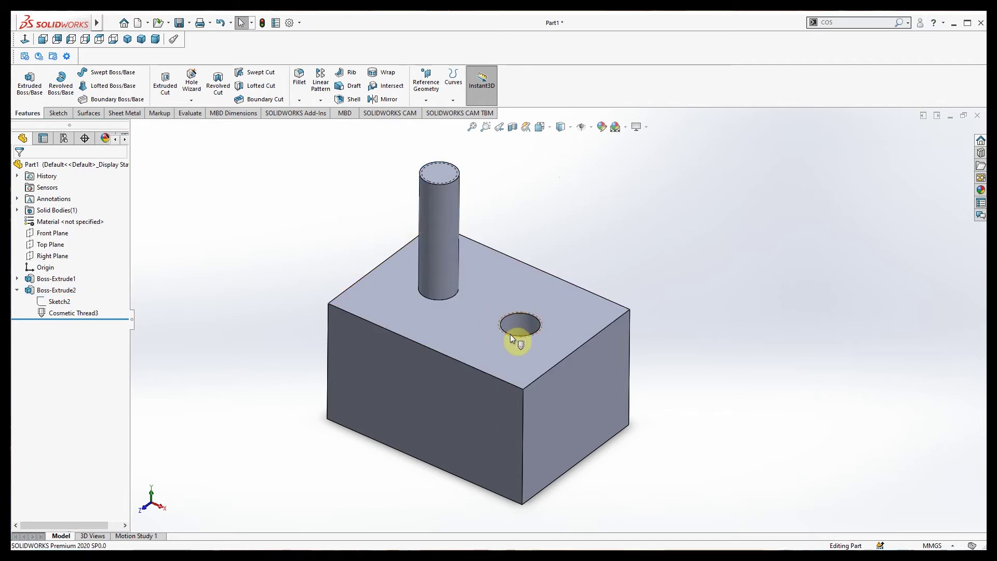
{"action": "left_click", "coordinate": [129, 22]}
{"action": "mouse_move", "coordinate": [193, 23]}
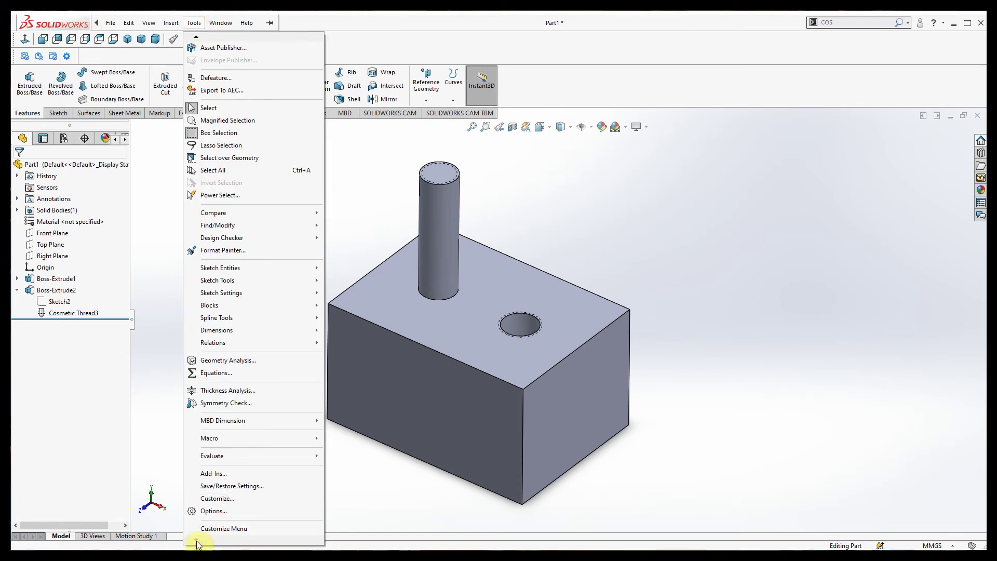
Tick Shaded cosmetic threads in the Detailing display filter of Document Properties.
{"action": "left_click", "coordinate": [213, 511]}
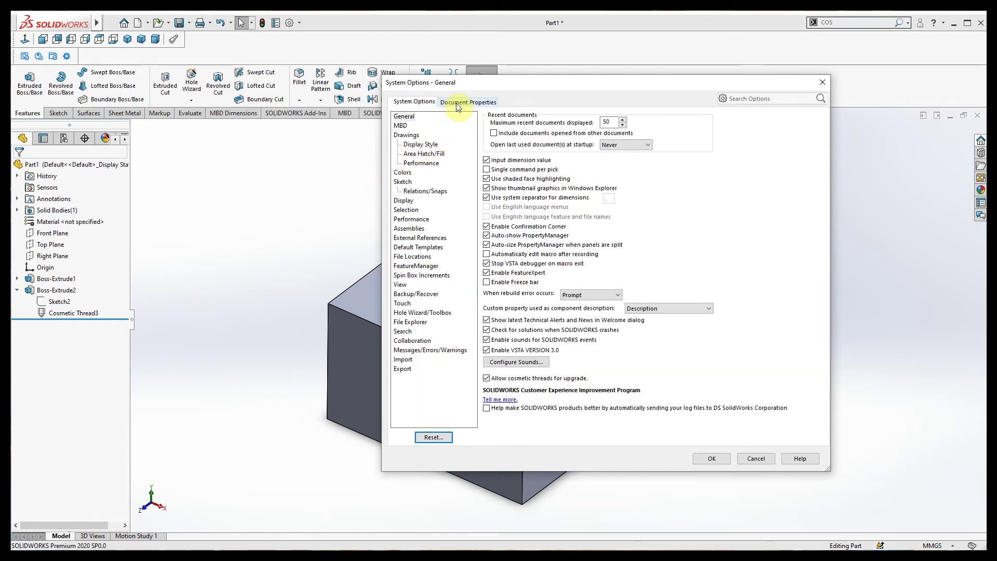
{"action": "left_click", "coordinate": [467, 102]}
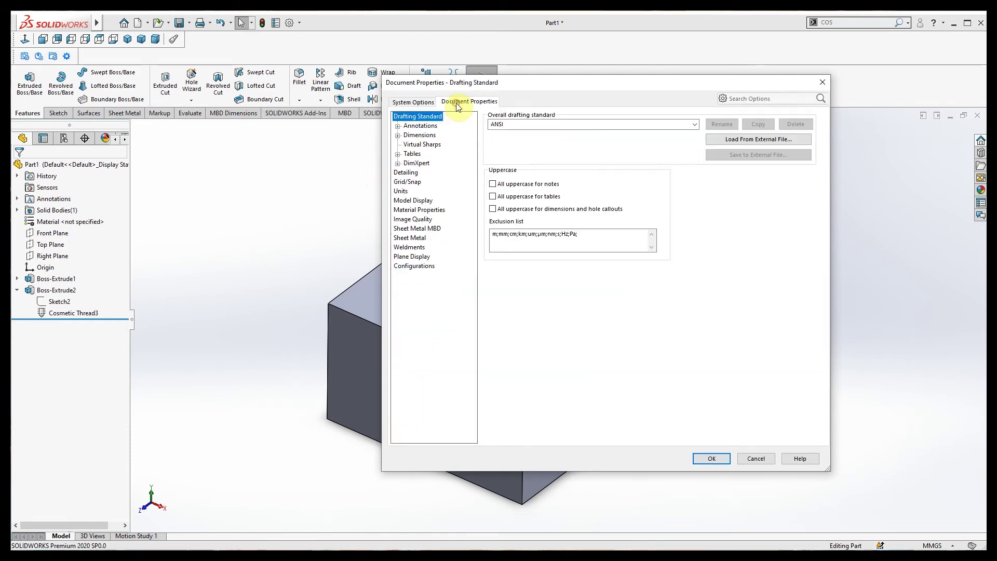
{"action": "left_click", "coordinate": [406, 172]}
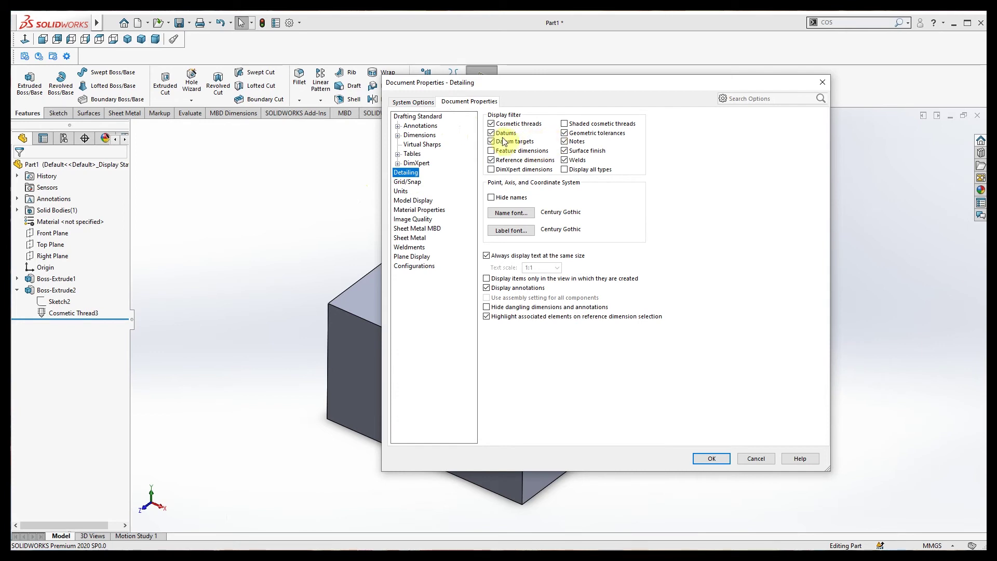
{"action": "left_click", "coordinate": [491, 124]}
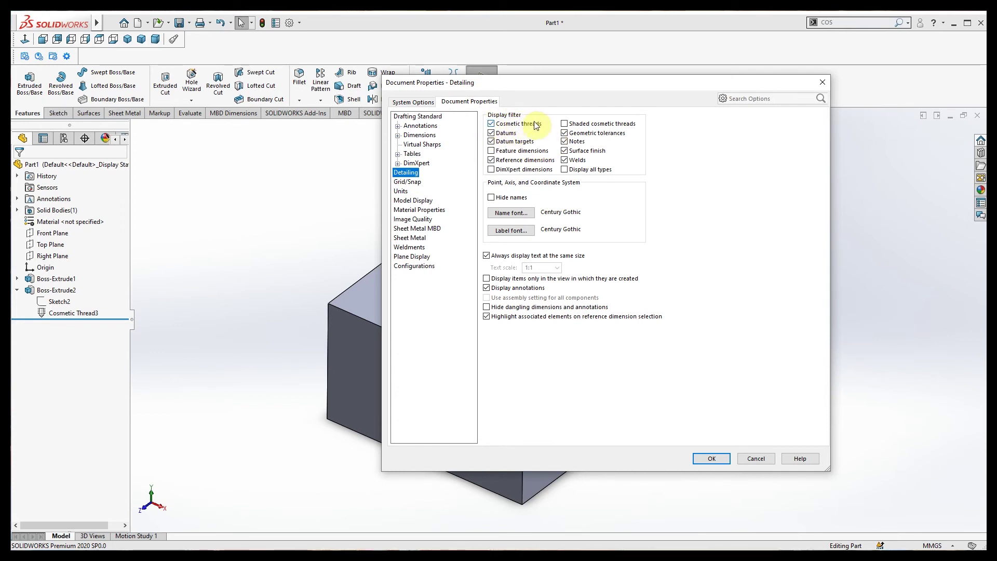
{"action": "left_click", "coordinate": [565, 134]}
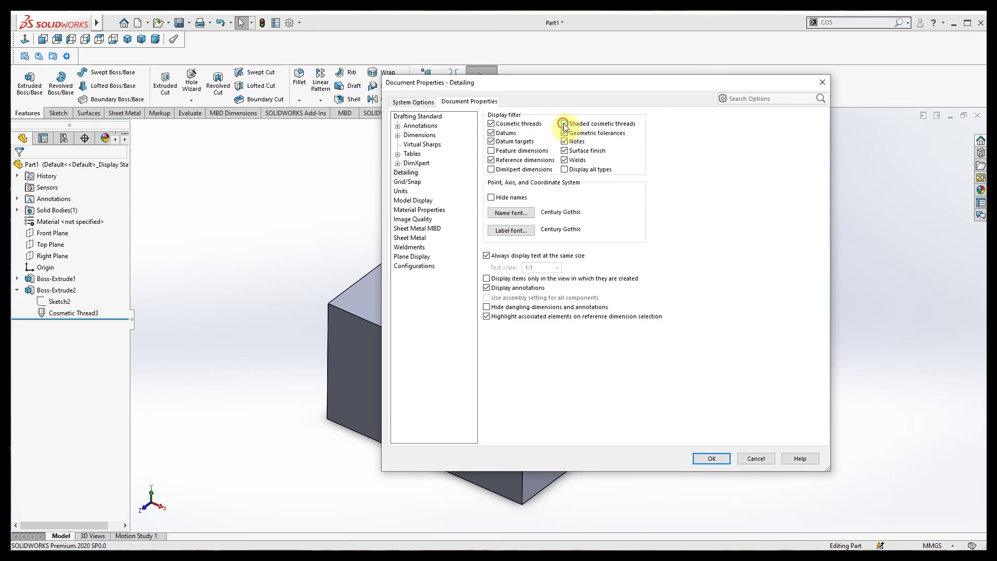
{"action": "left_click", "coordinate": [564, 124]}
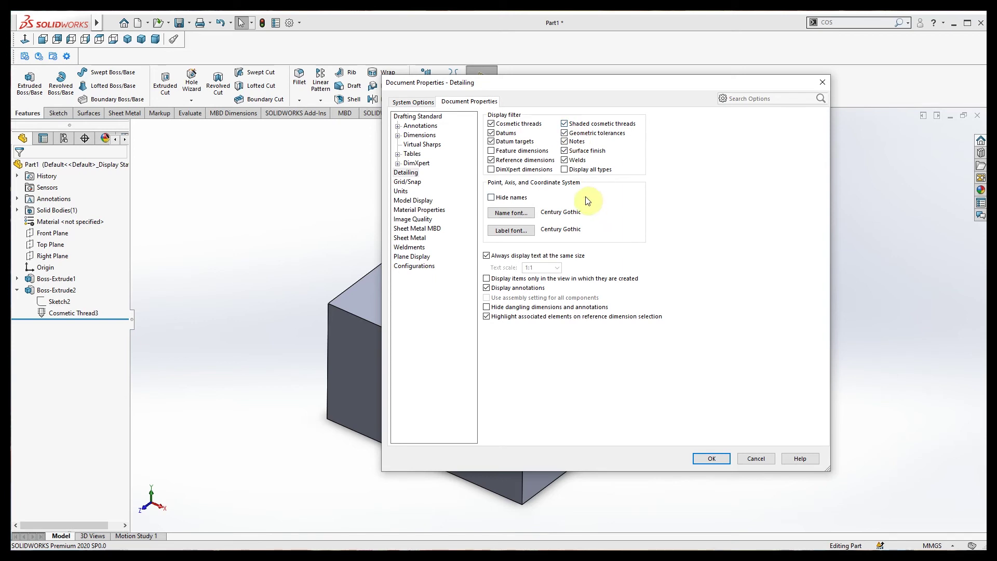
Apply the shaded-thread setting, then orbit and select the shaft and hole to check their textures.
{"action": "left_click", "coordinate": [712, 458]}
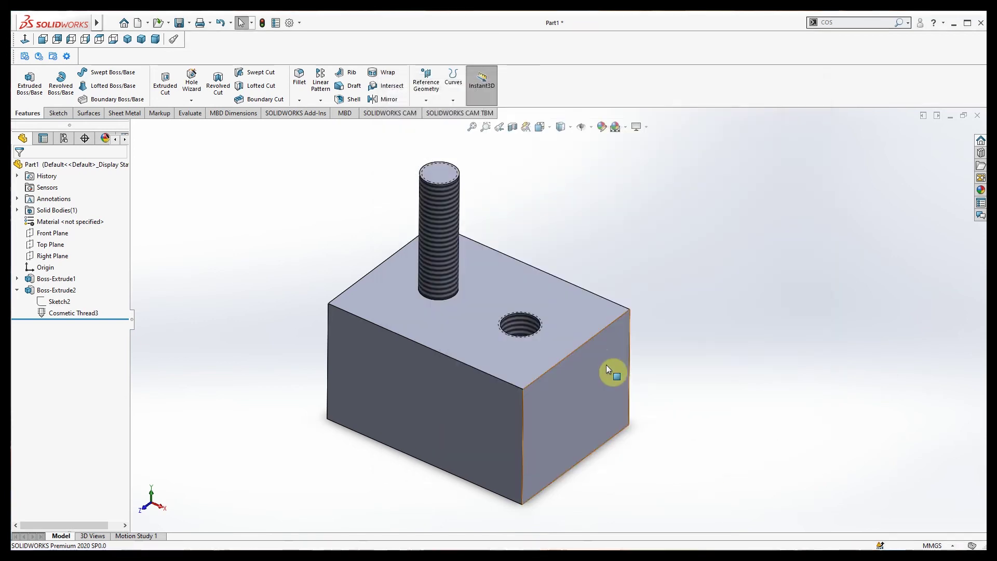
{"action": "middle_click_drag", "start_coordinate": [560, 223], "coordinate": [519, 201]}
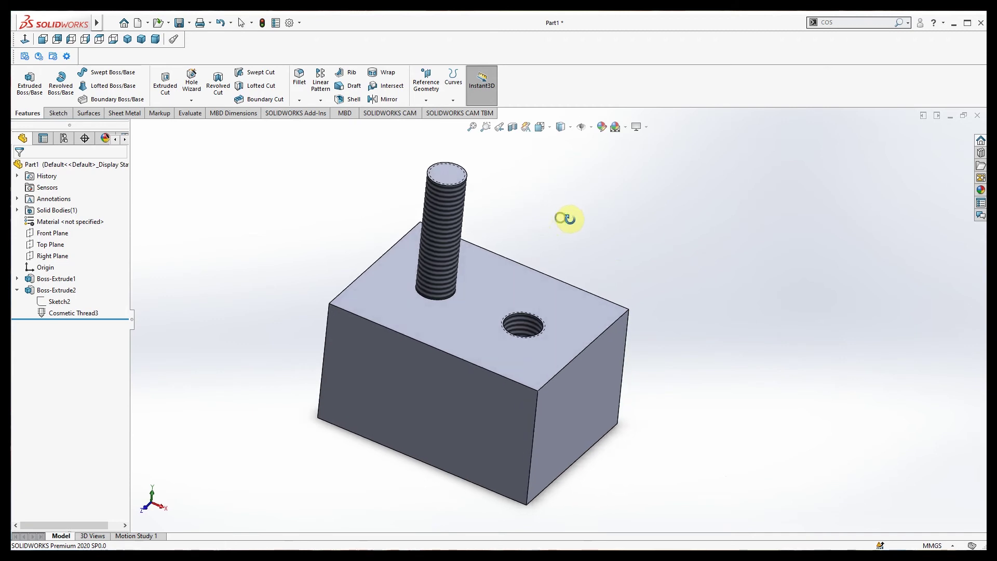
{"action": "left_click", "coordinate": [443, 215]}
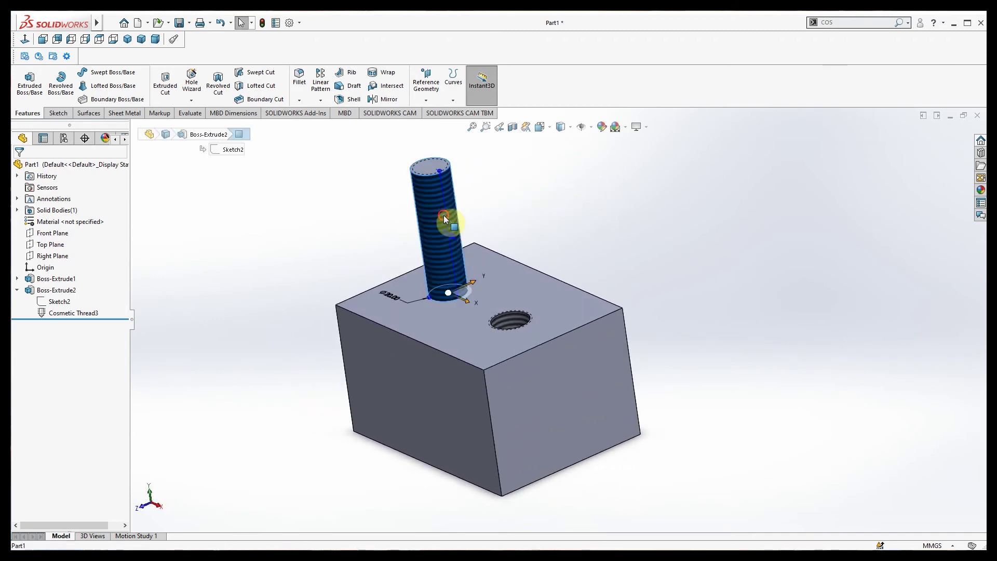
{"action": "left_click", "coordinate": [509, 320]}
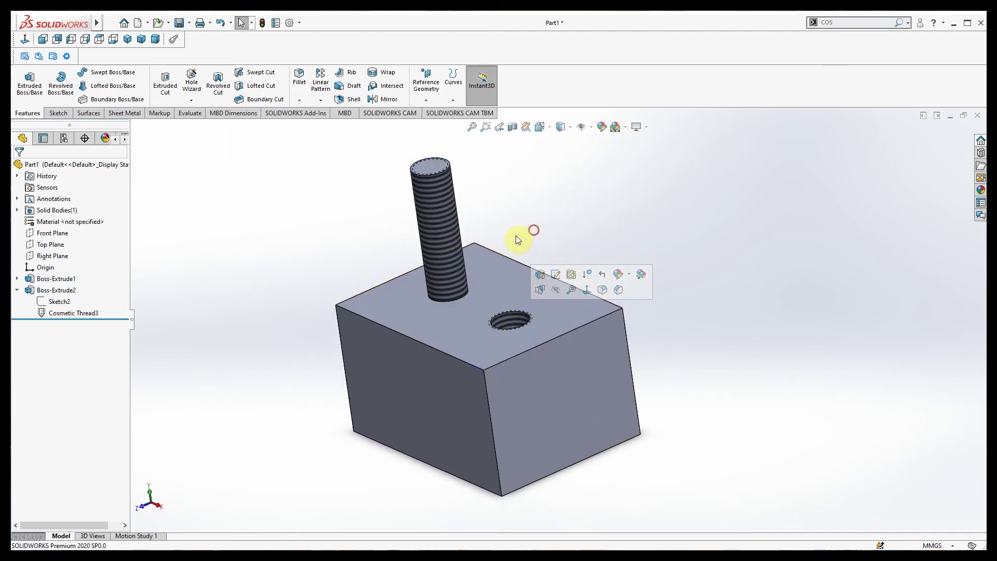
{"action": "left_click", "coordinate": [443, 195]}
{"action": "left_click", "coordinate": [515, 328]}
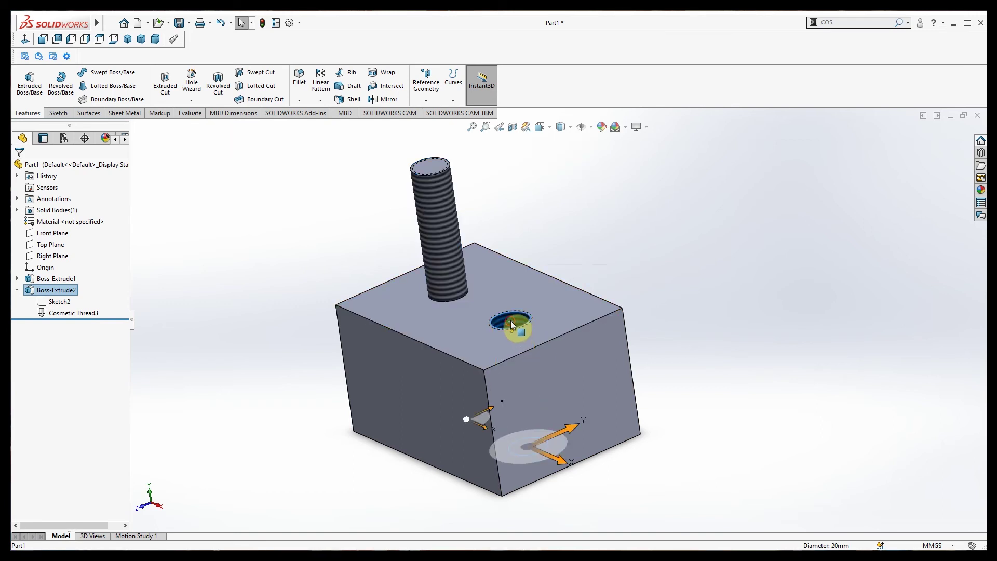
{"action": "left_click", "coordinate": [558, 202]}
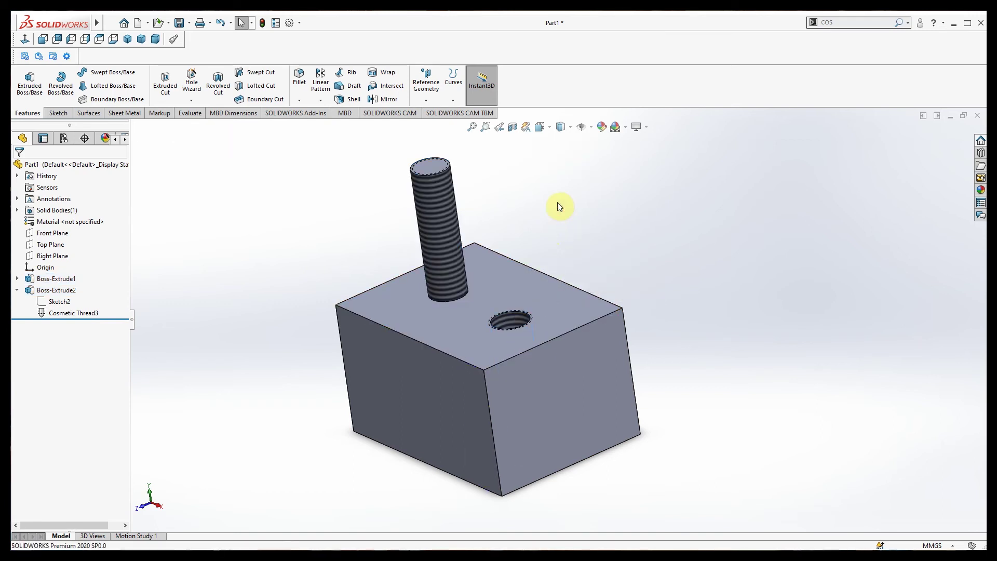